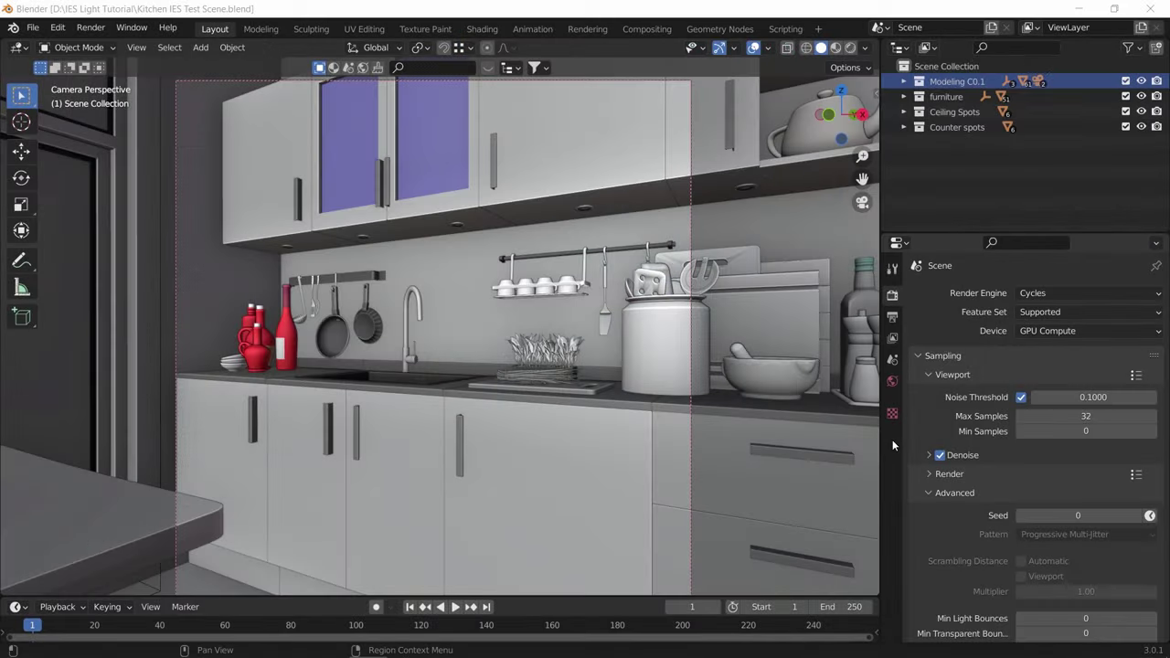
# Switch the viewport to rendered shading and snap the 3D cursor to the under-cabinet spotlight above the sink area
pyautogui.click(849, 46)
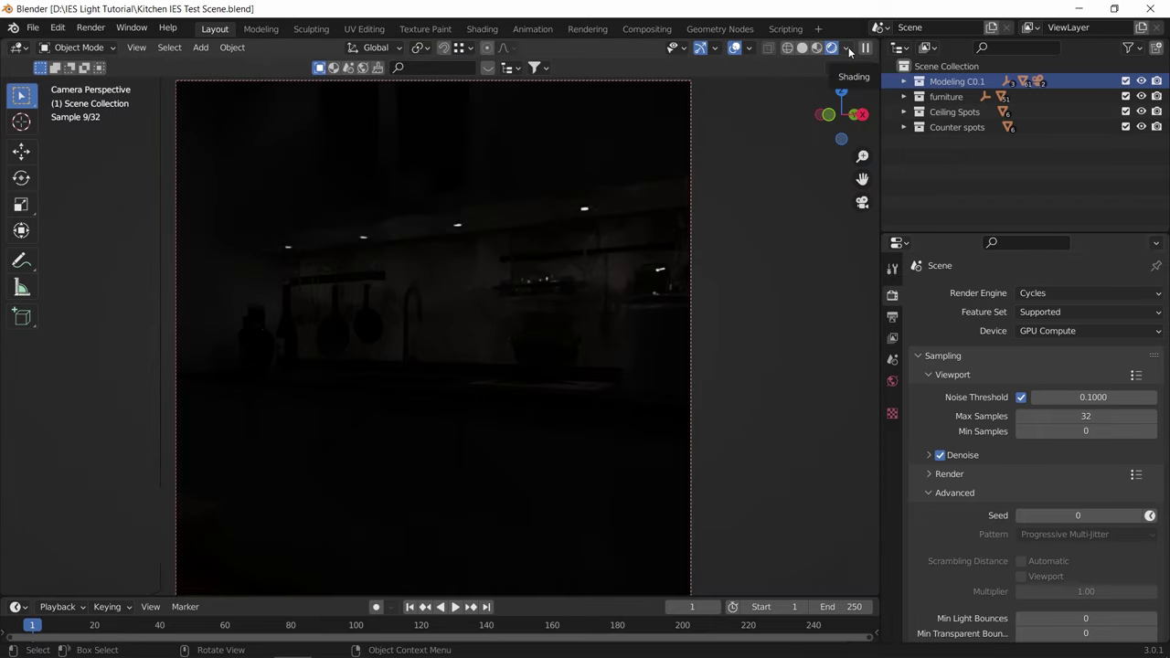
pyautogui.click(455, 230)
pyautogui.hotkey('shift', 's')
pyautogui.click(483, 300)
# Add a point light at the 3D cursor and preview its illumination with the viewport overlays temporarily hidden
pyautogui.hotkey('shift', 'a')
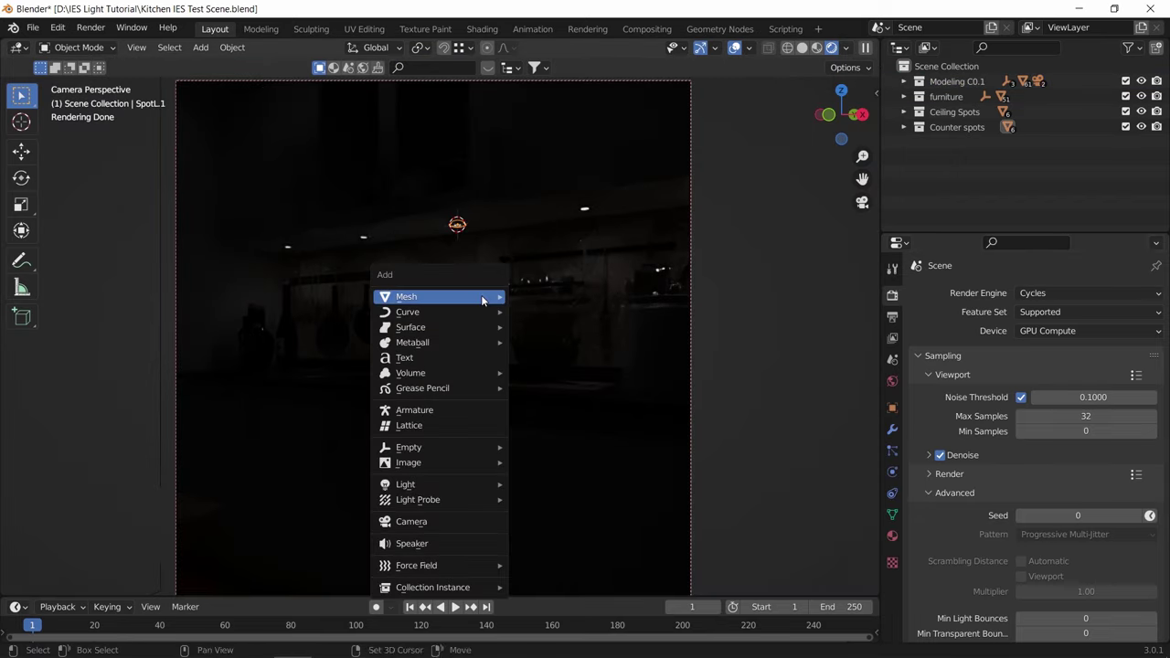
pyautogui.moveTo(460, 484)
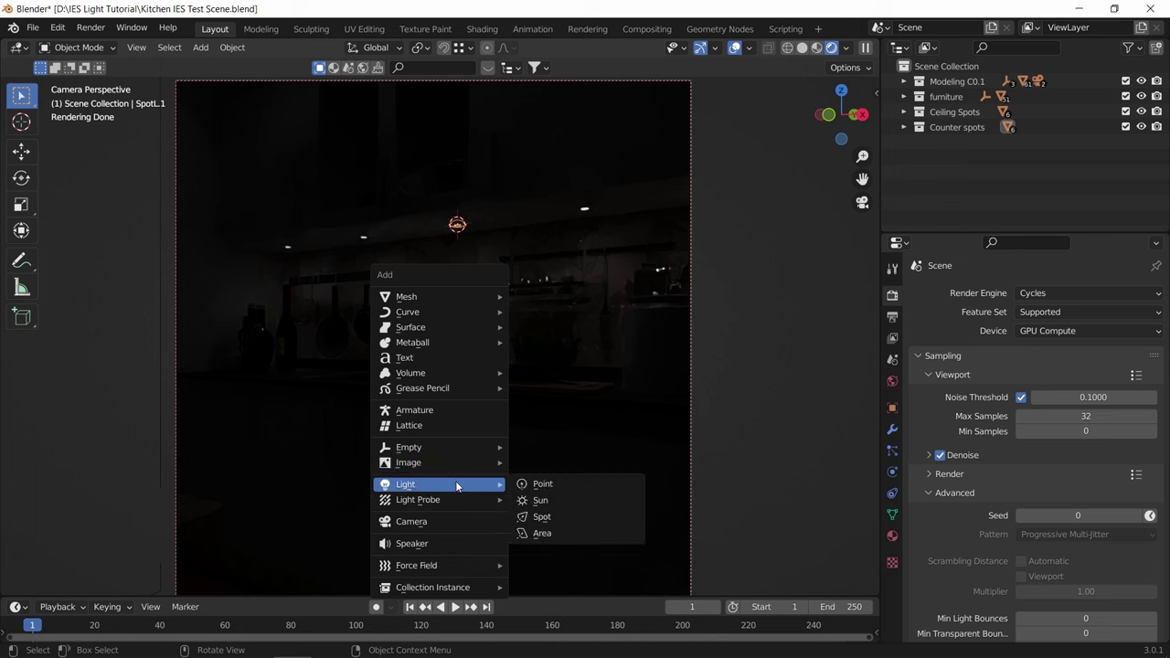
pyautogui.click(541, 484)
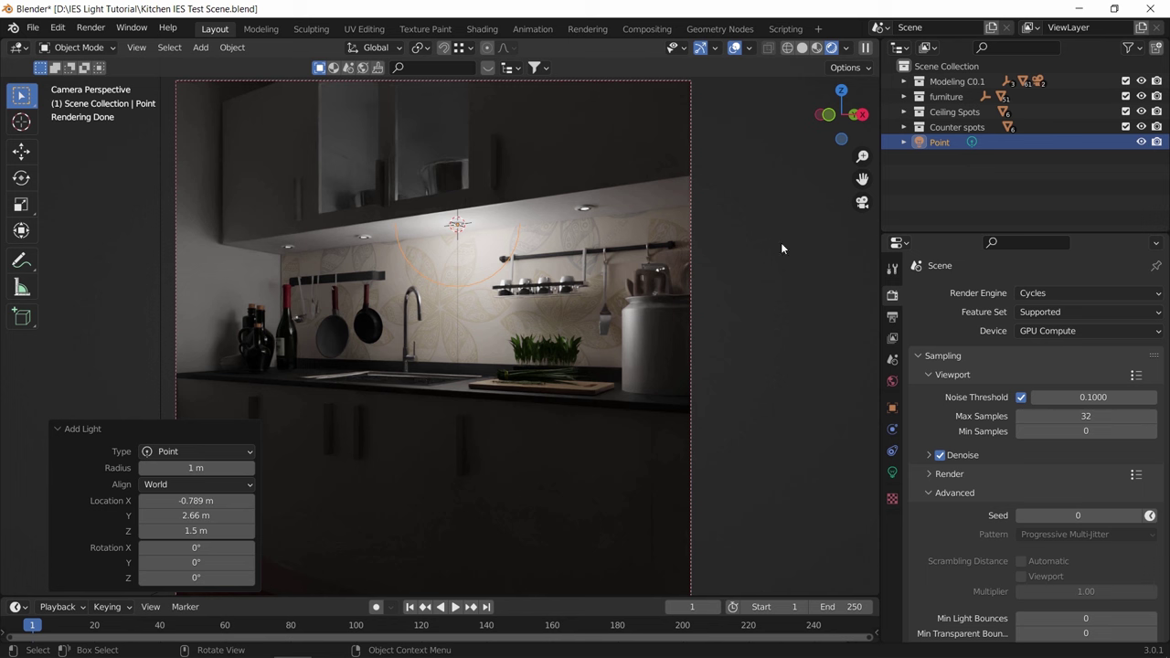
pyautogui.click(734, 46)
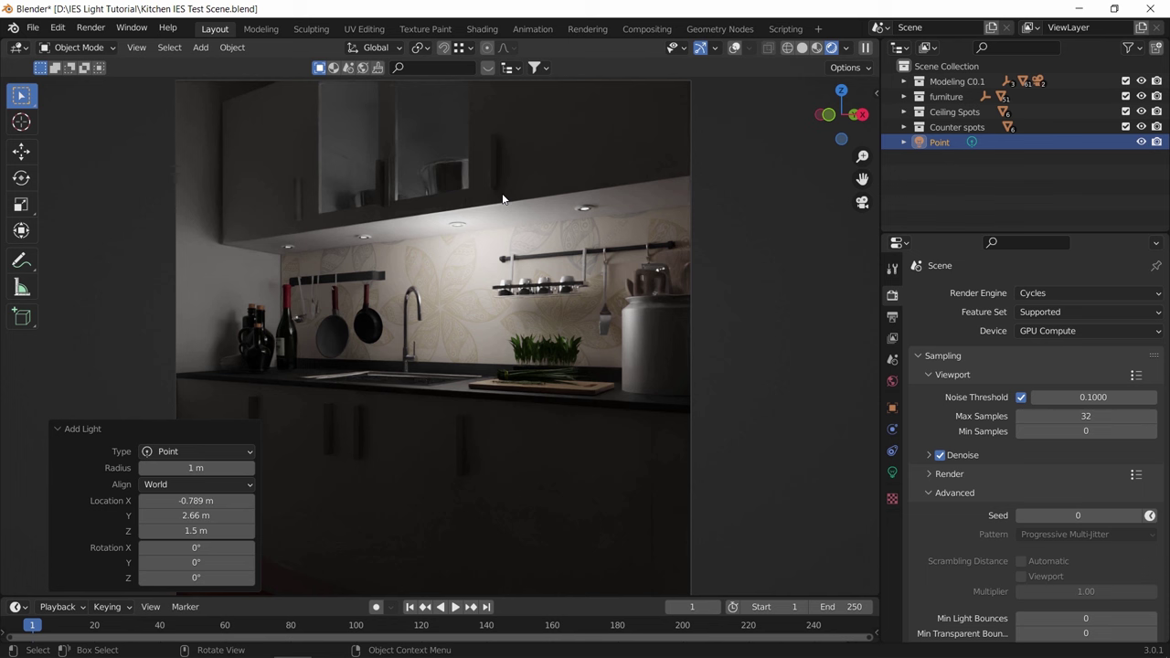
pyautogui.click(734, 48)
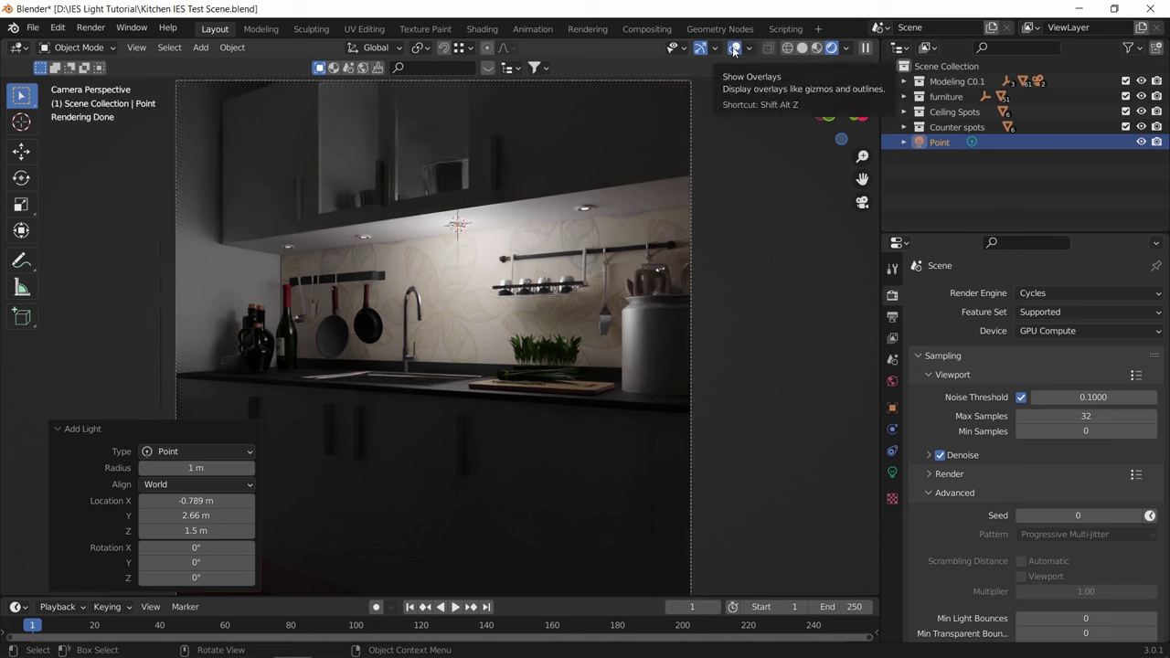
# Enable nodes for the point light and assign an IES Texture to its emission strength
pyautogui.click(893, 472)
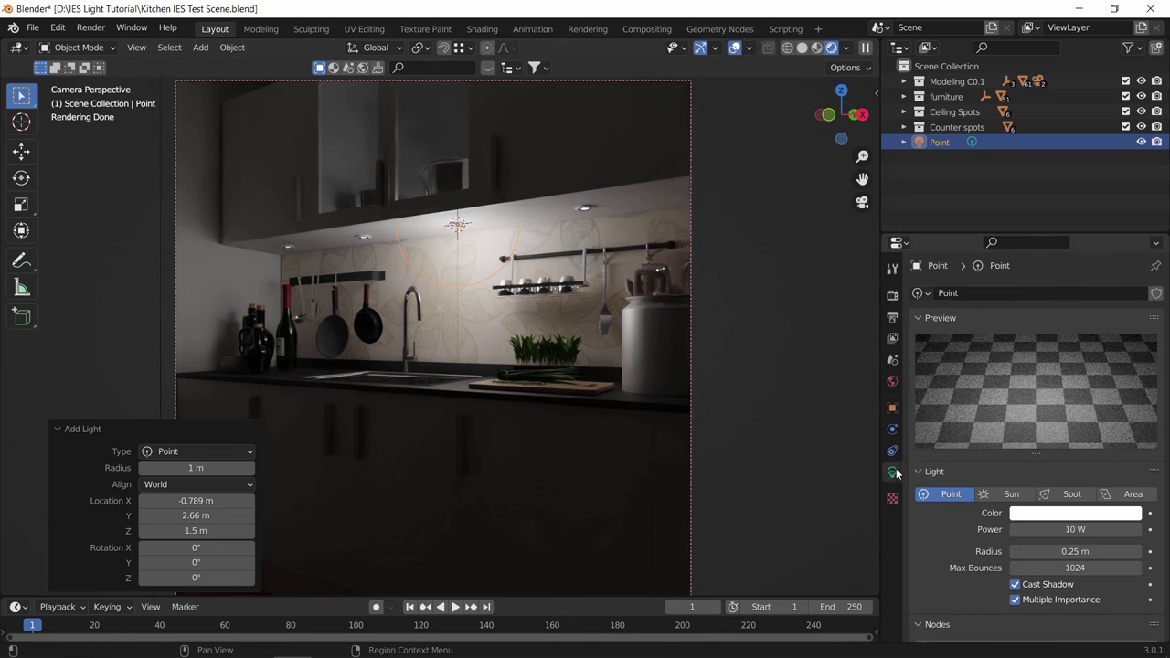
pyautogui.scroll(-2, 982, 441)
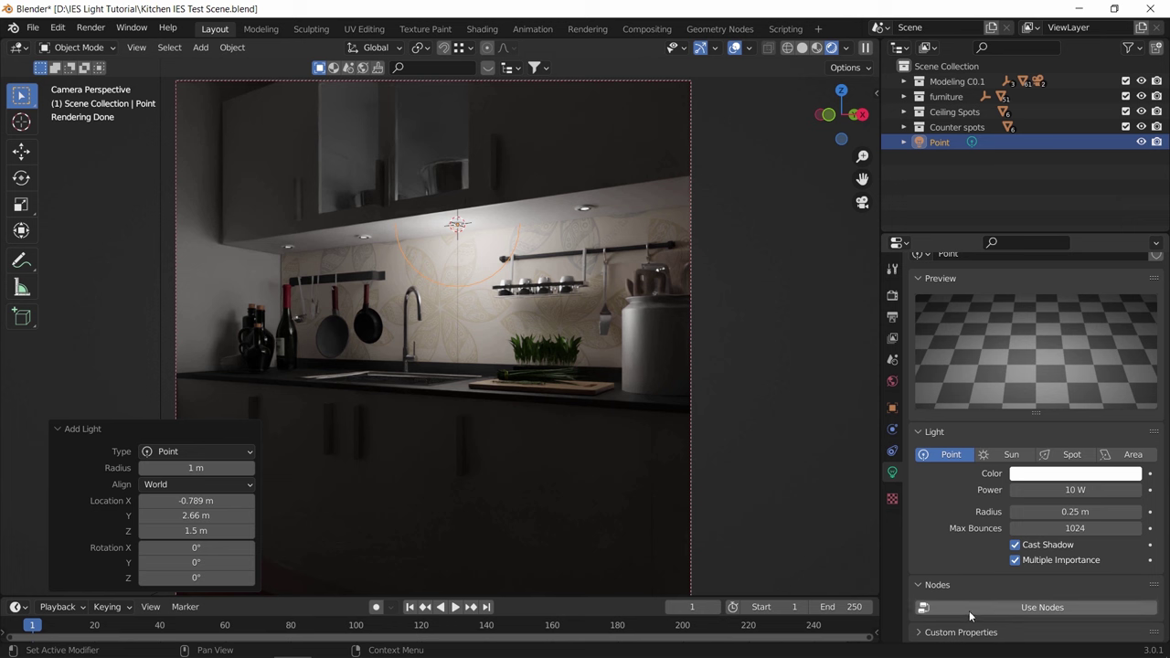
pyautogui.click(1038, 610)
pyautogui.scroll(-2, 949, 553)
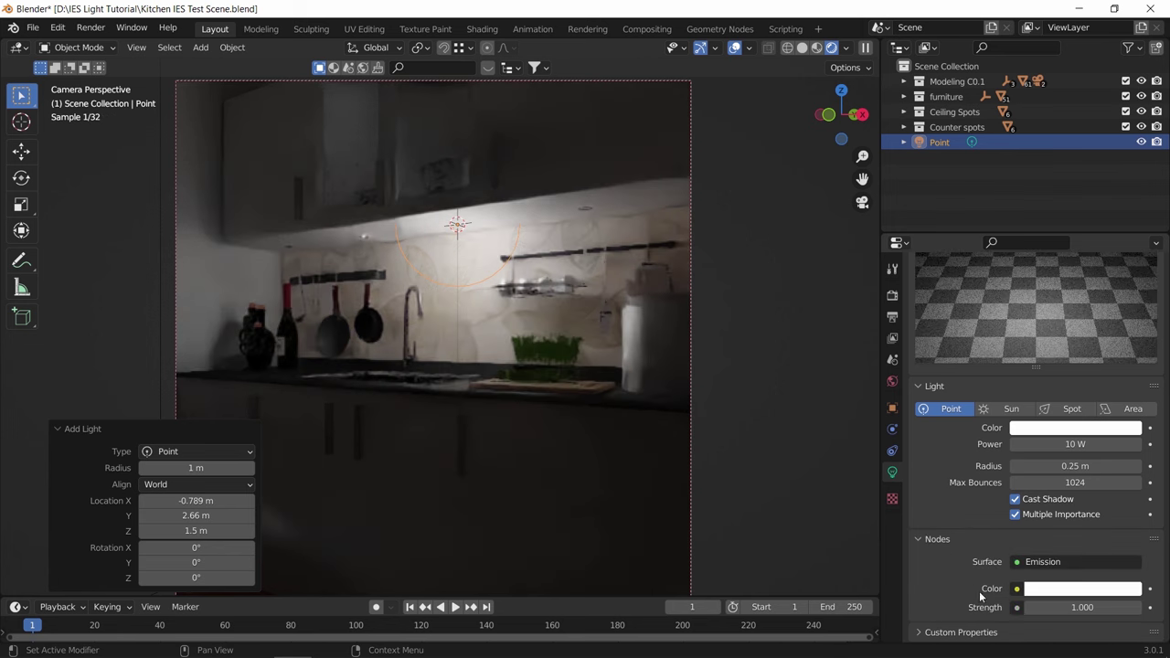
pyautogui.click(1016, 607)
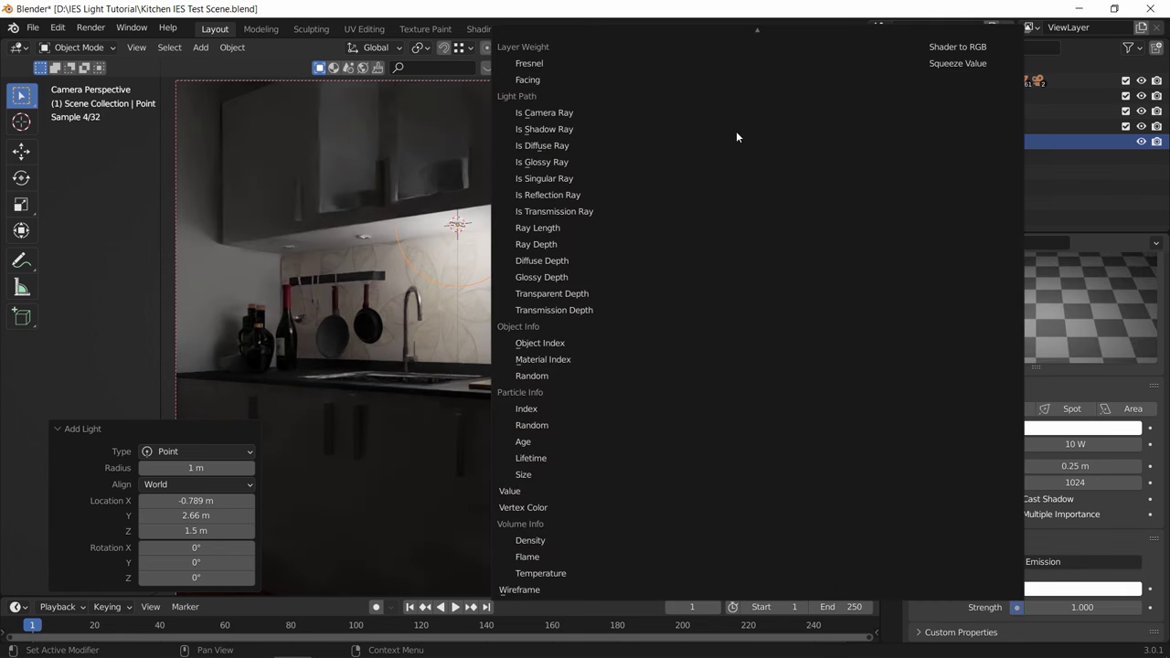
pyautogui.moveTo(733, 18)
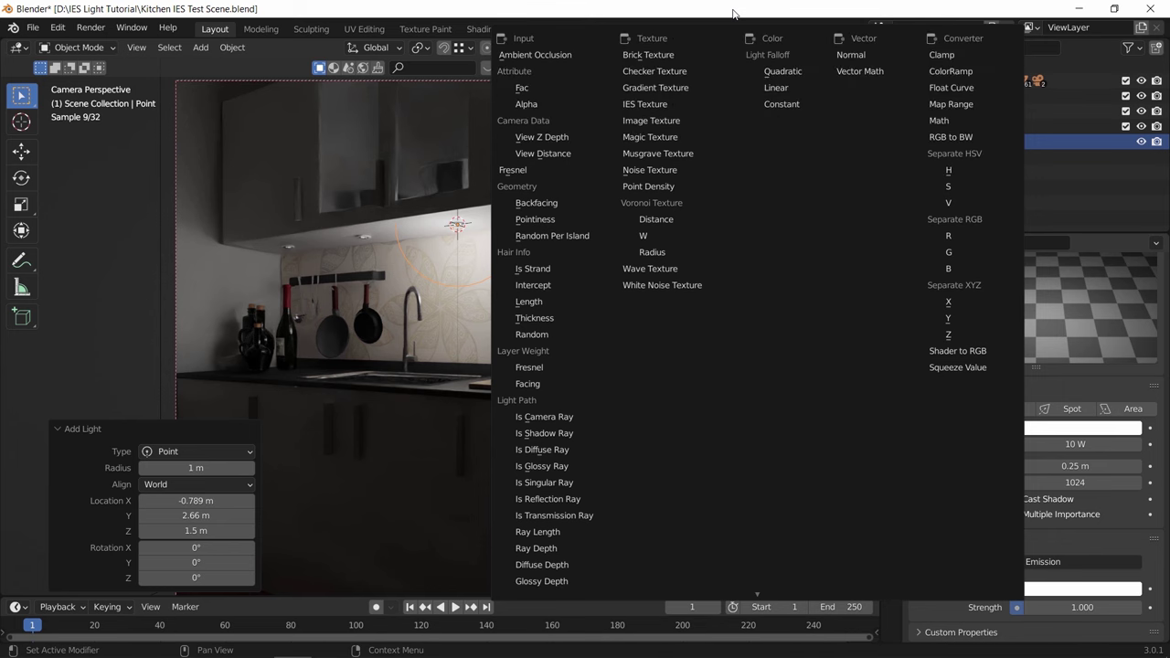
pyautogui.click(686, 103)
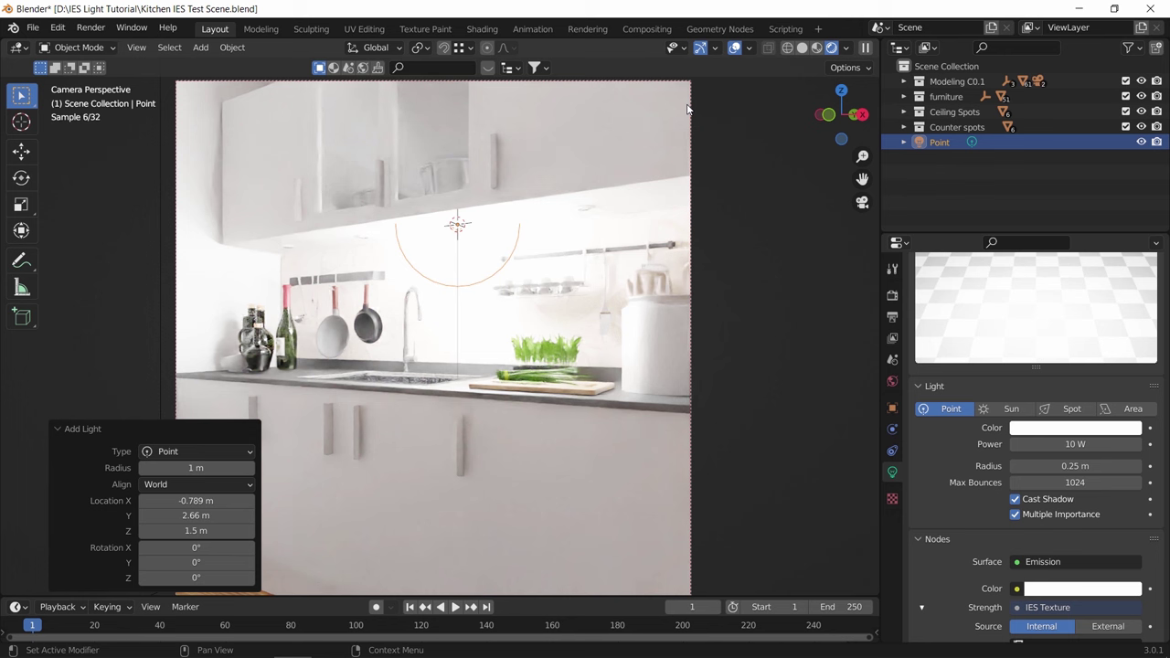
# Set the IES Texture source to External and load the file Real-IES_bold.ies
pyautogui.click(1099, 627)
pyautogui.scroll(-2, 1099, 628)
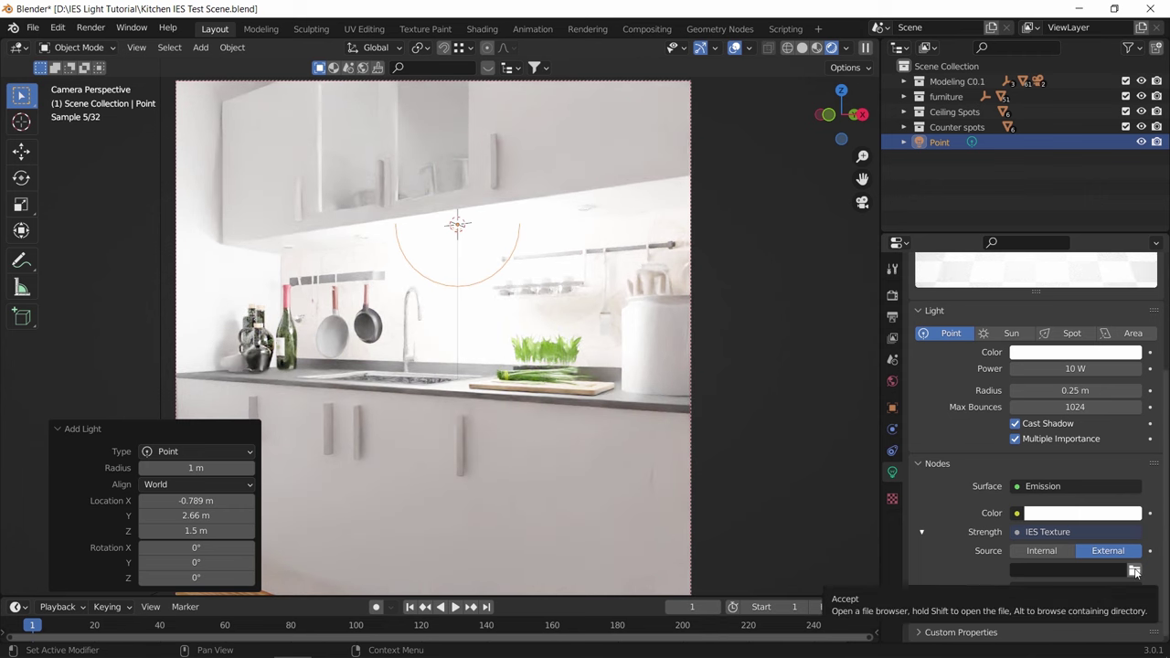
pyautogui.click(1133, 570)
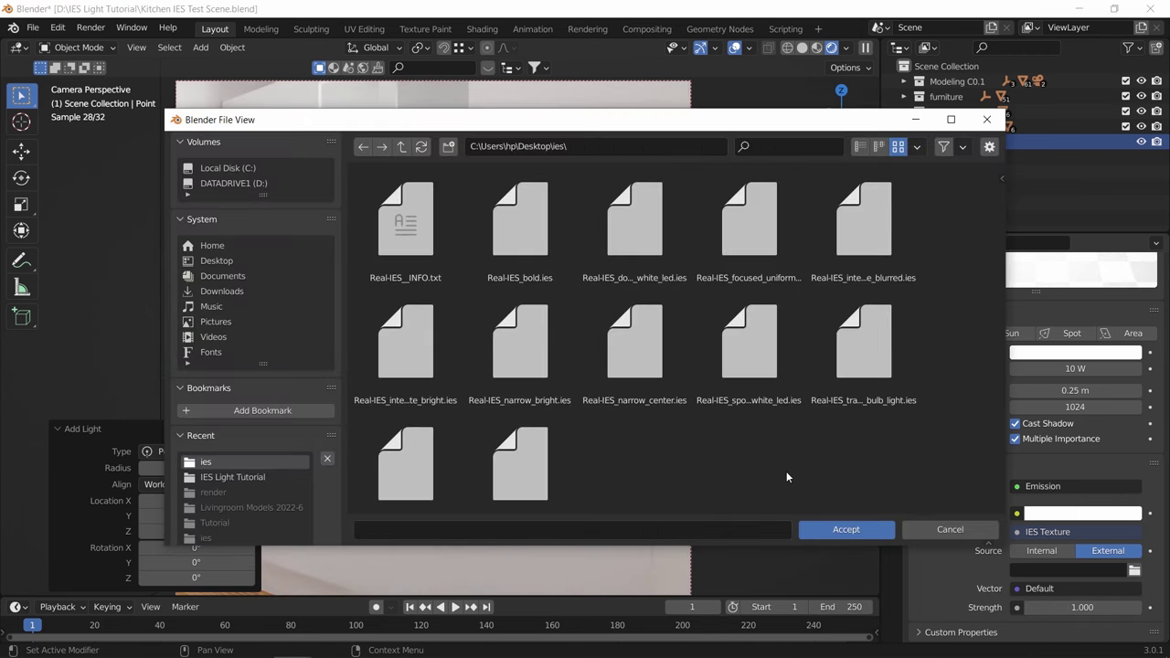
pyautogui.click(519, 233)
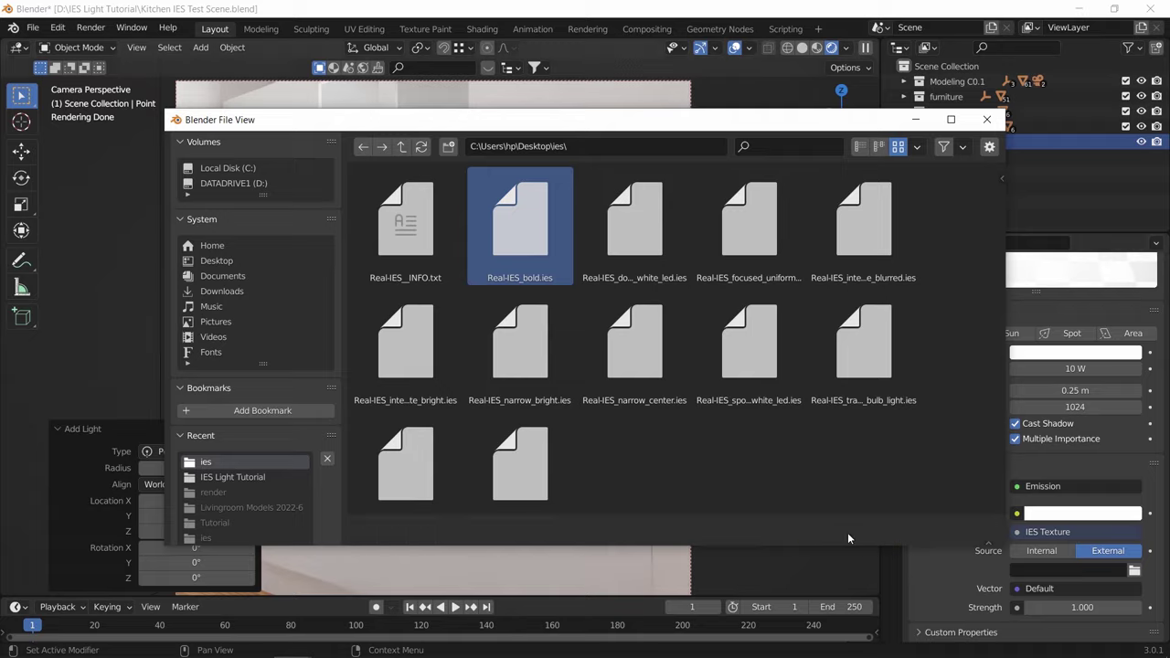
pyautogui.click(847, 530)
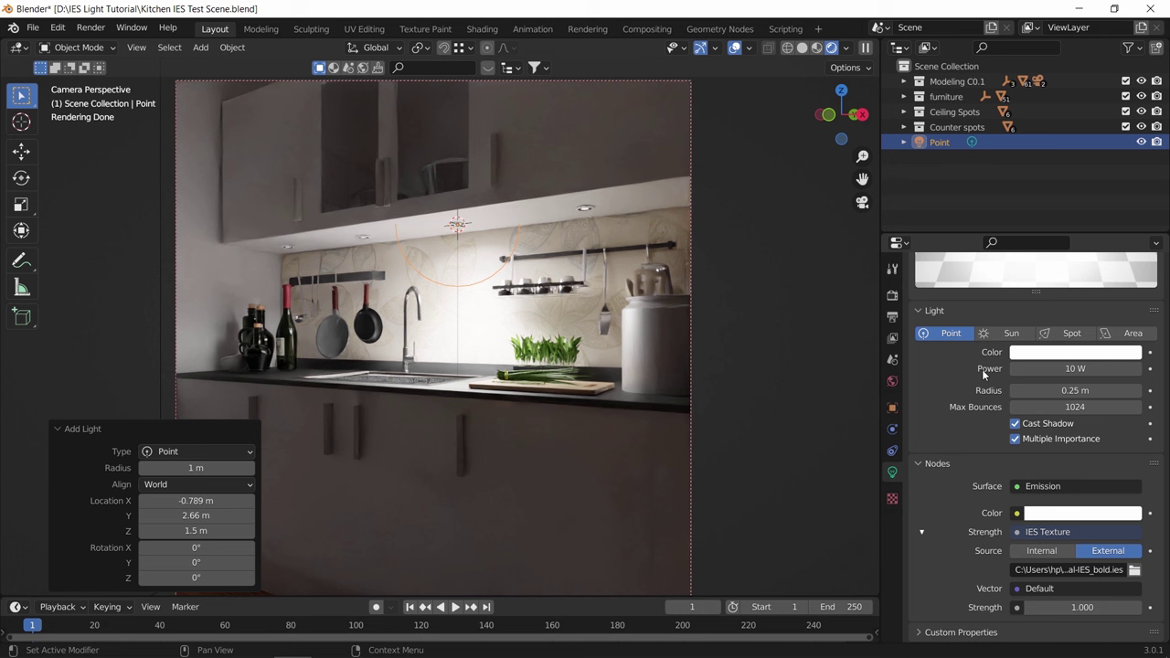
# Set the point light's power to 0.5 W and its radius to 0 m
pyautogui.click(1042, 368)
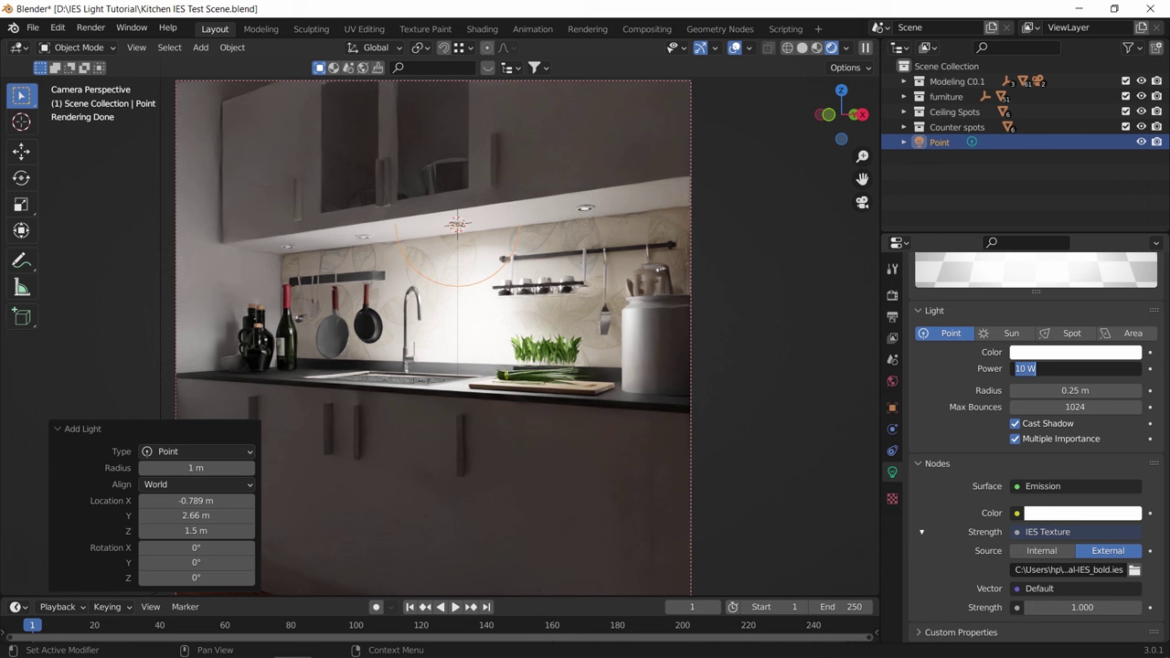
pyautogui.write('0.5')
pyautogui.press('Return')
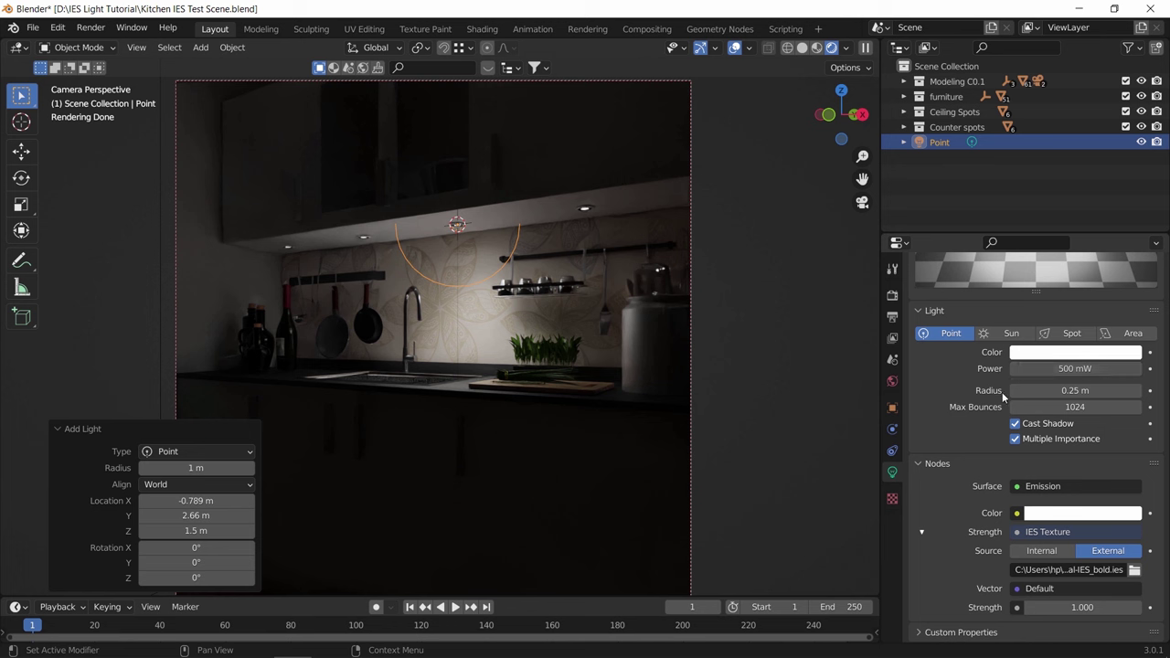
pyautogui.scroll(4, 1003, 390)
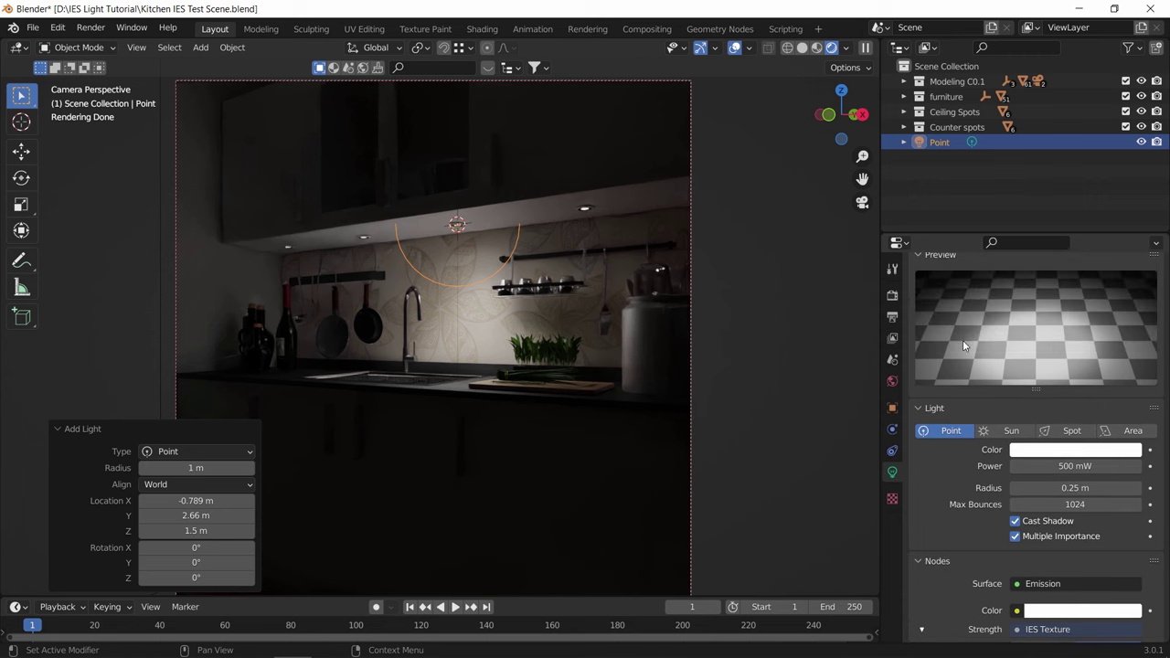
pyautogui.click(1074, 487)
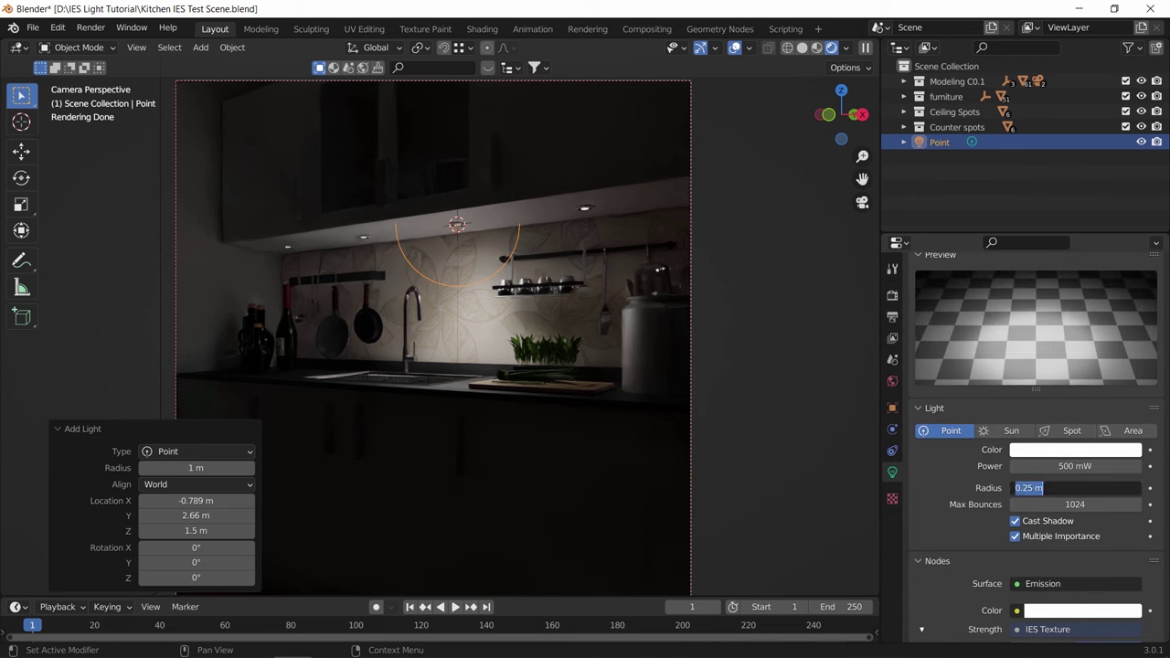
pyautogui.write('0')
pyautogui.press('Return')
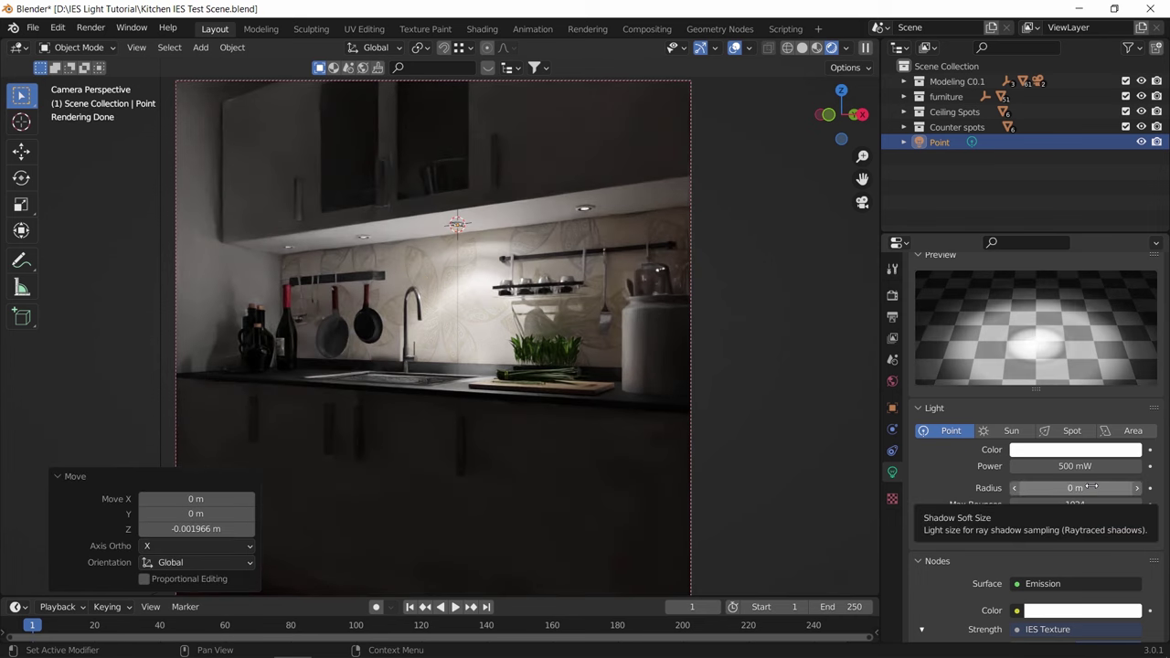
# Hide the viewport overlays, leaving the furniture collection visible
pyautogui.click(733, 47)
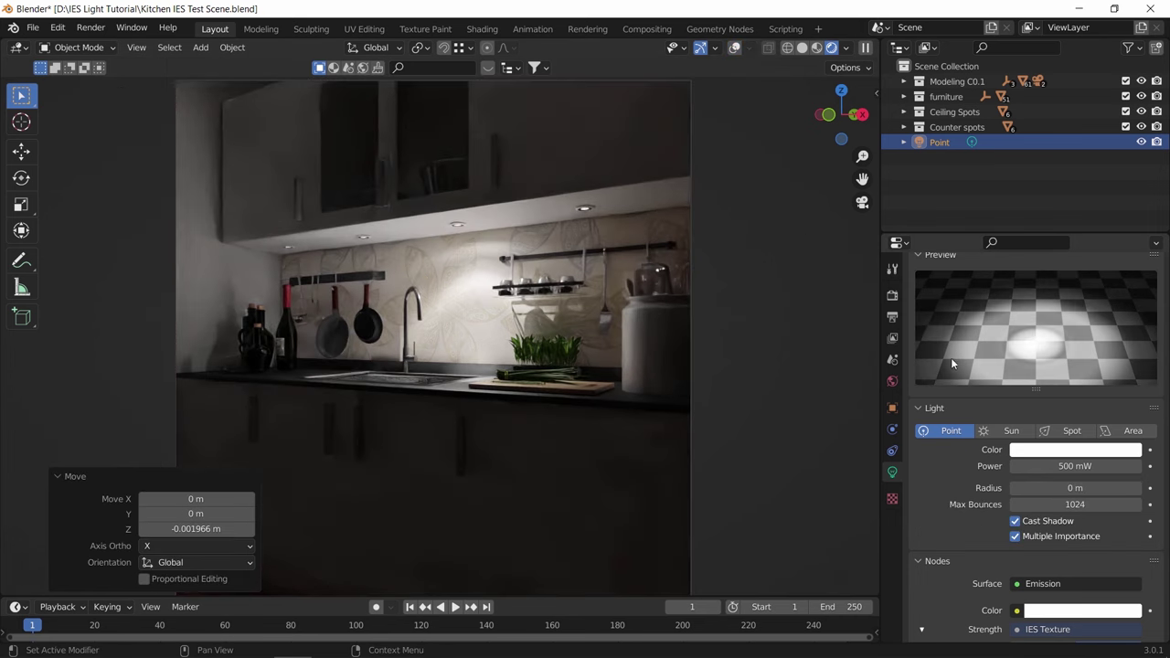
pyautogui.click(1140, 95)
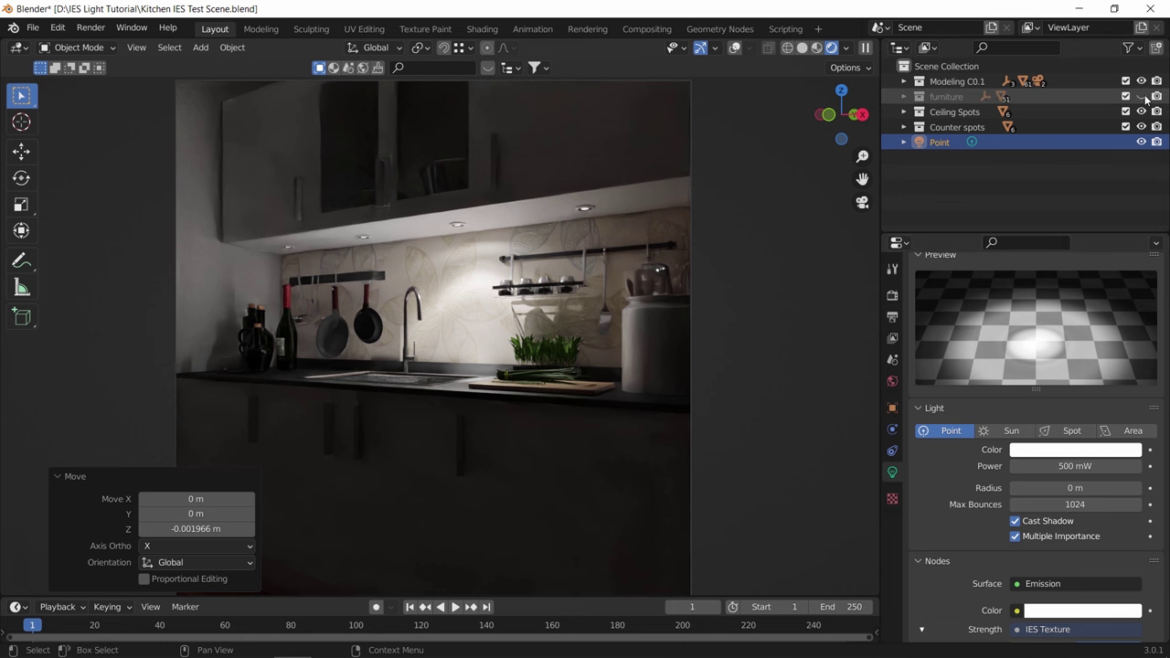
pyautogui.click(1142, 96)
# Try a light cyan emission color for the point light, with hue 0.509 and saturation 0.617
pyautogui.scroll(-3, 982, 583)
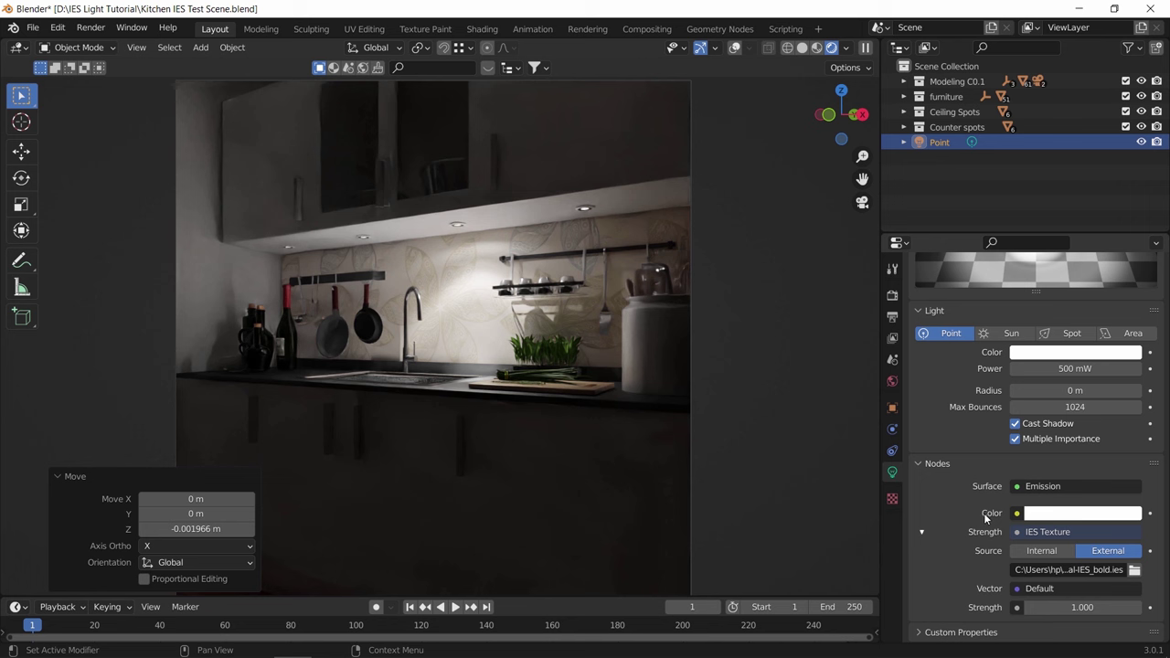
pyautogui.click(1041, 514)
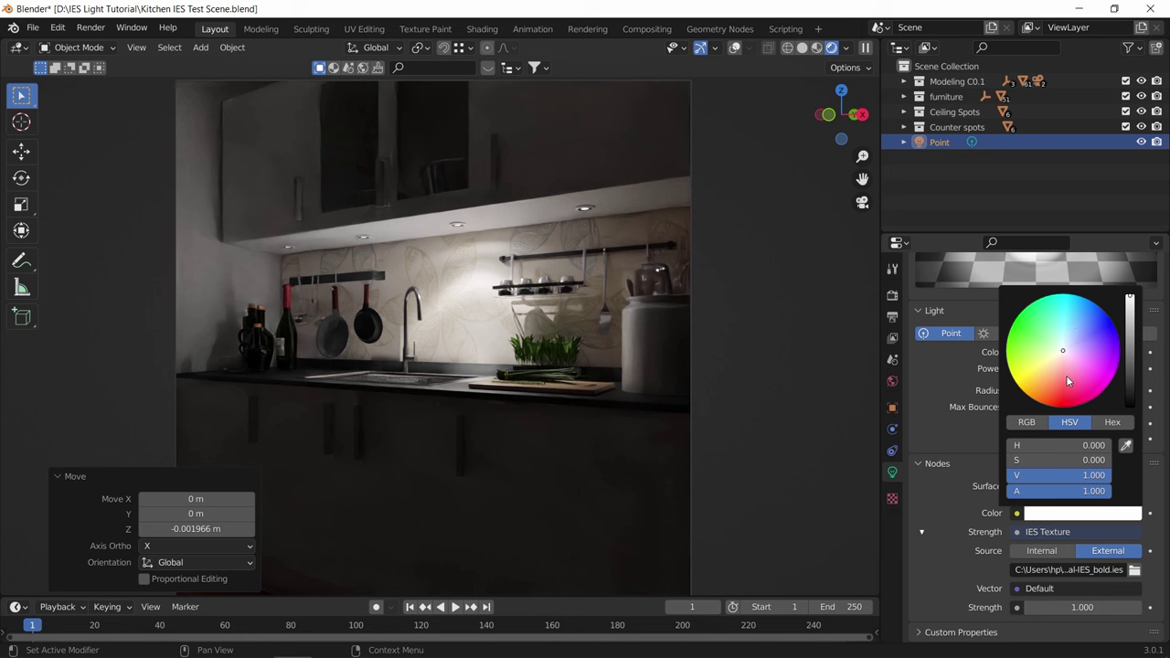
pyautogui.moveTo(1067, 374); pyautogui.dragTo(1063, 330)
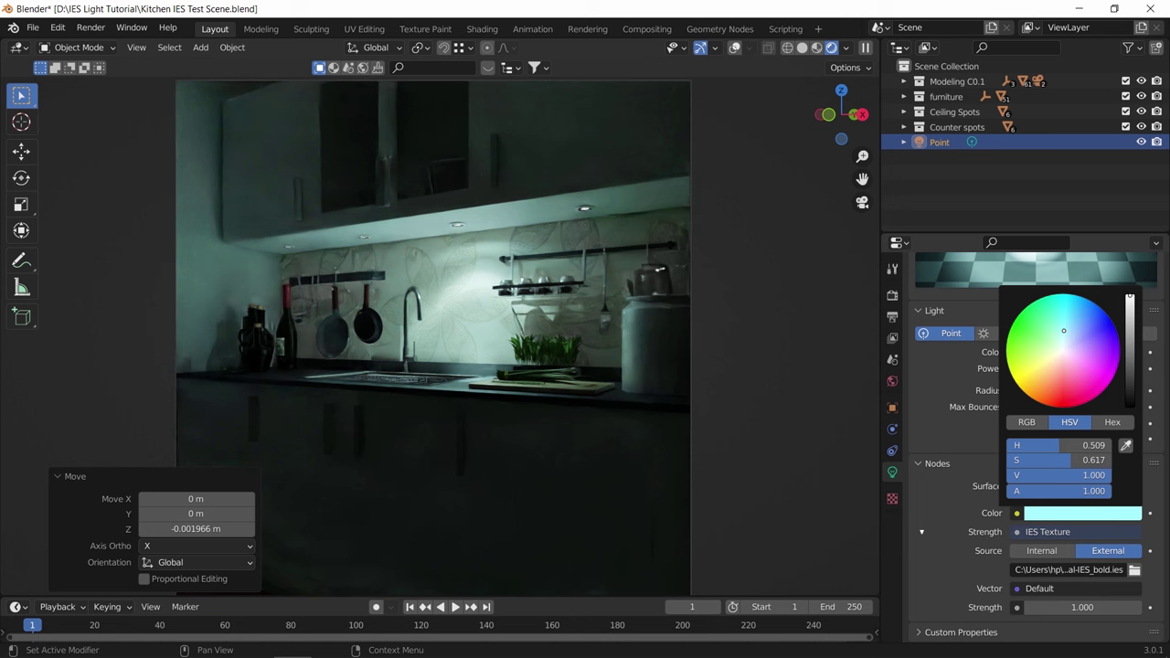
# Drive the light's emission color with a Blackbody node and set its temperature to 4800
pyautogui.click(1016, 513)
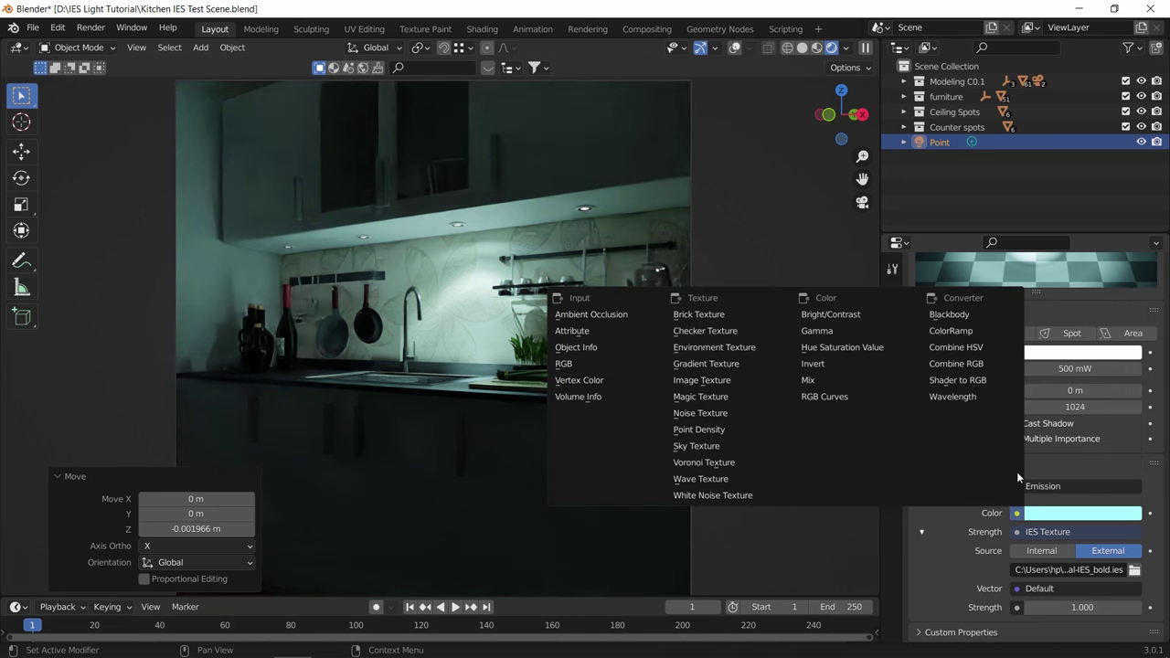
pyautogui.click(982, 318)
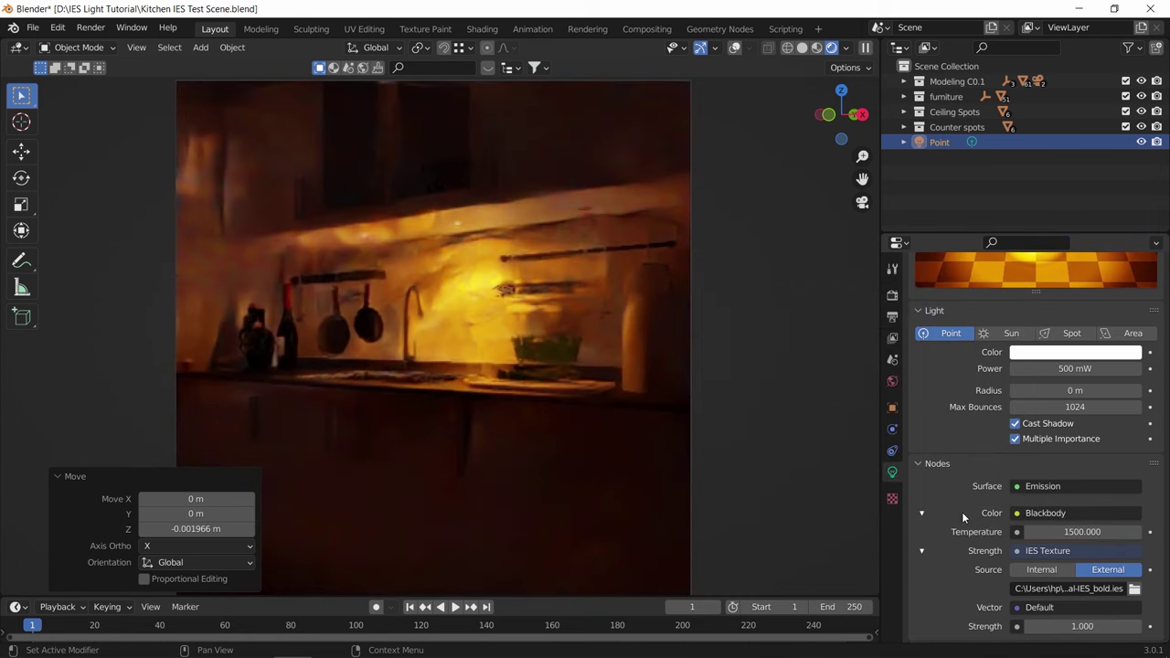
pyautogui.click(1082, 531)
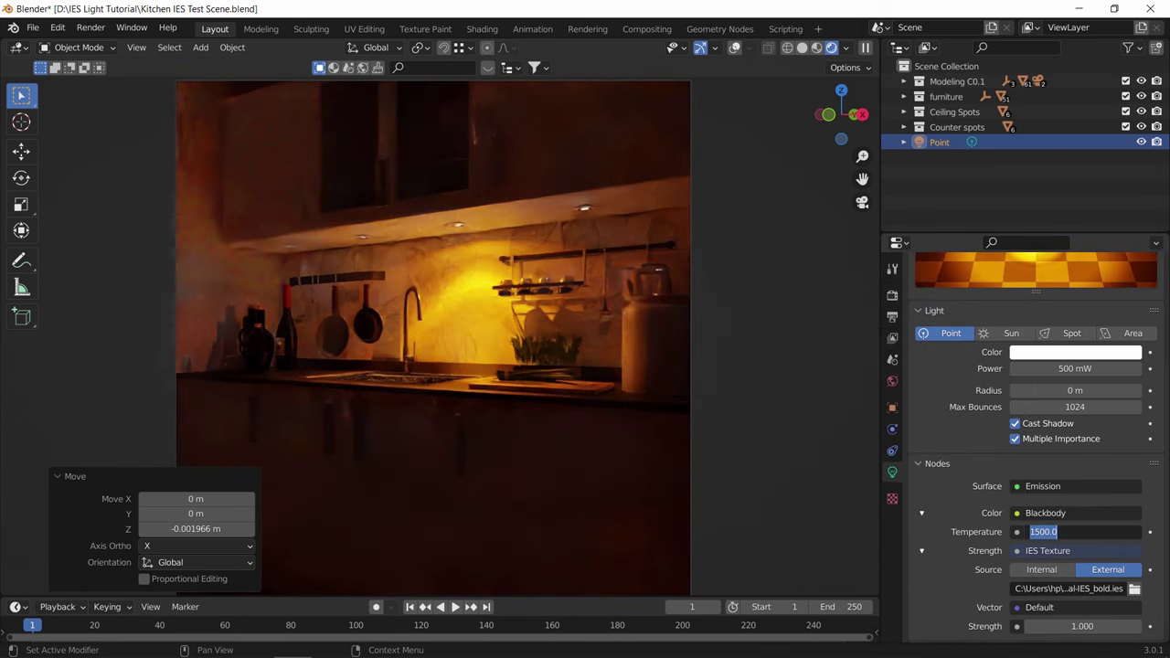
pyautogui.write('4800')
pyautogui.press('Return')
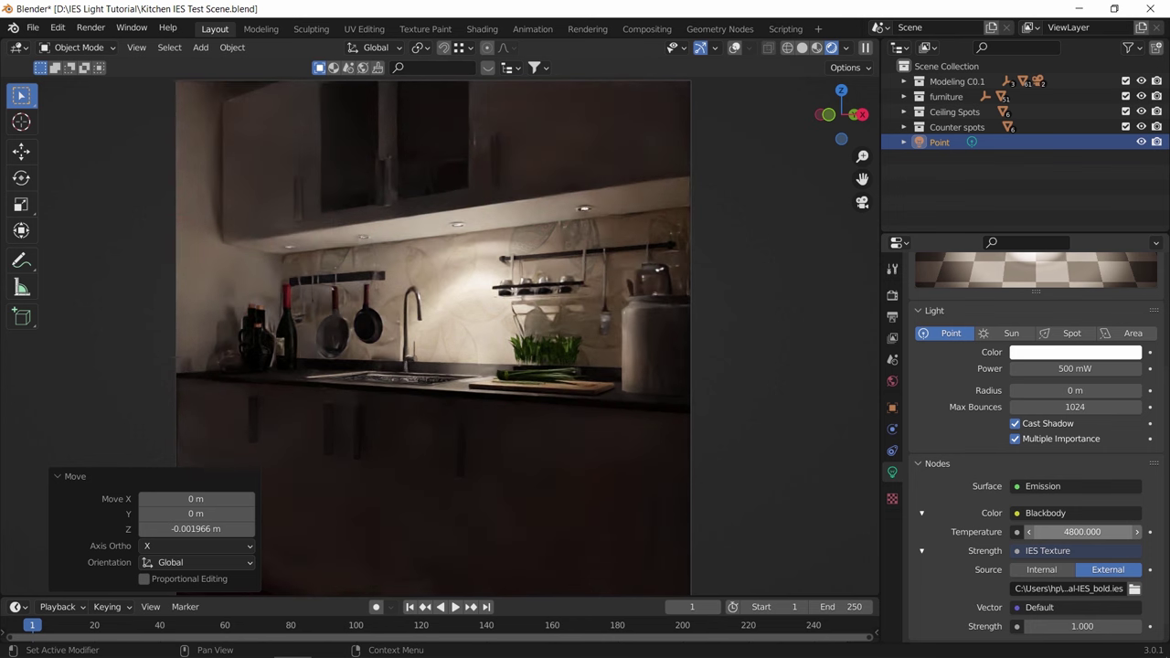
# Set the Blackbody temperature of the point light to 6400
pyautogui.click(1082, 531)
pyautogui.write('6400')
pyautogui.press('Return')
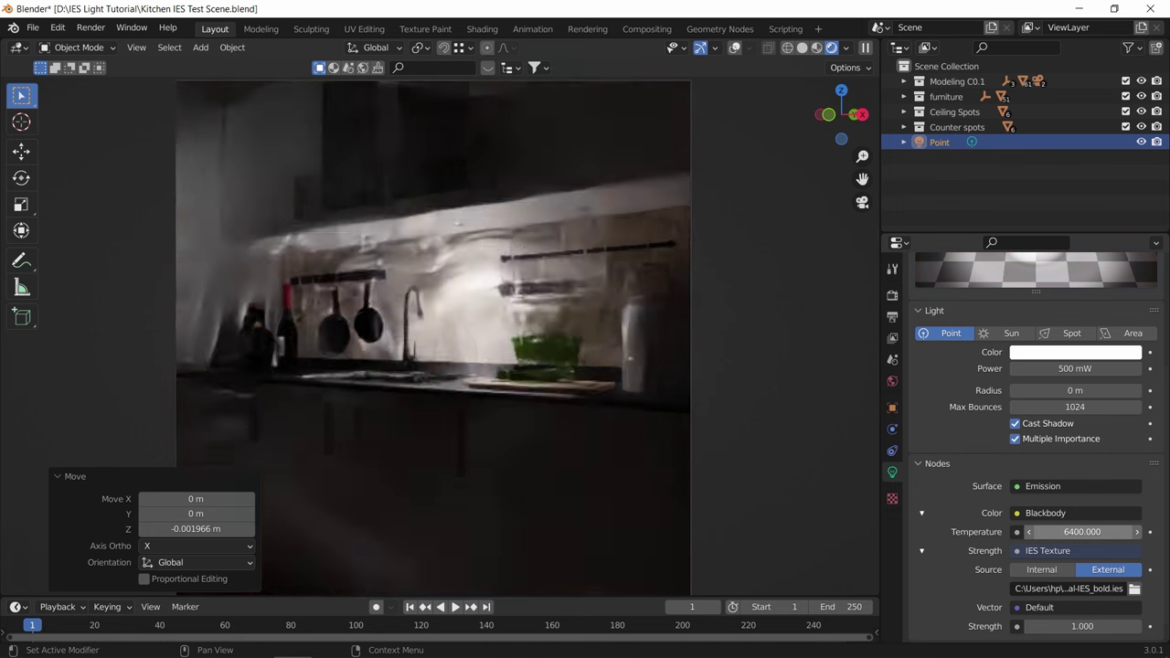